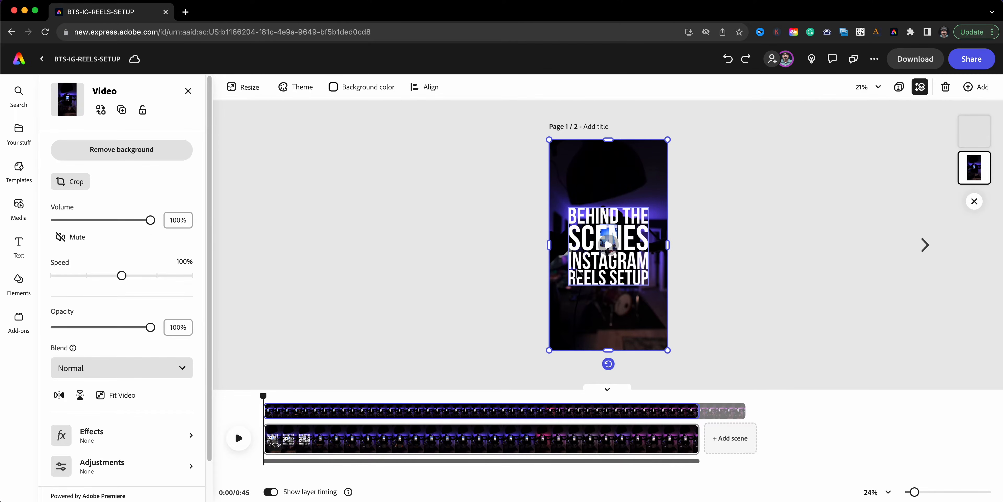
- Check the layer timing of the title text and scrub through the video scene to 0:36
{"action": "left_click", "coordinate": [579, 273]}
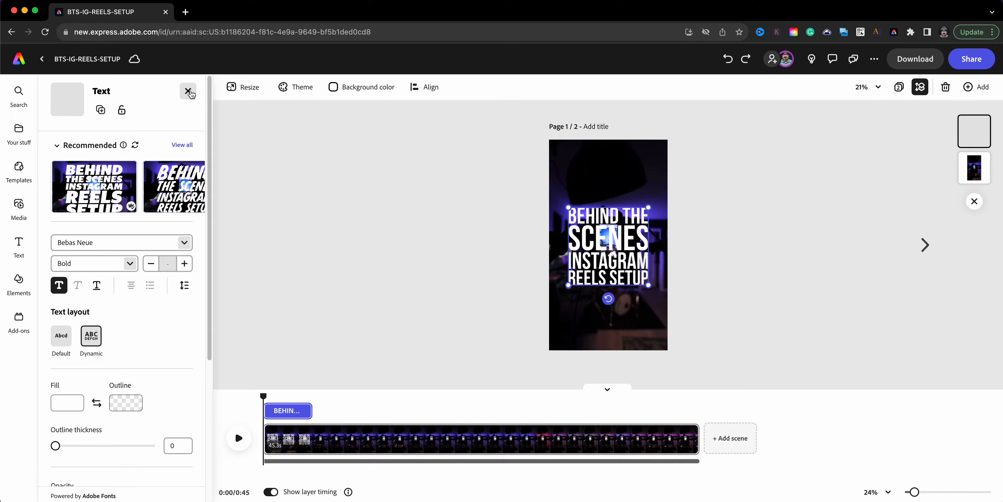
{"action": "left_click", "coordinate": [188, 91]}
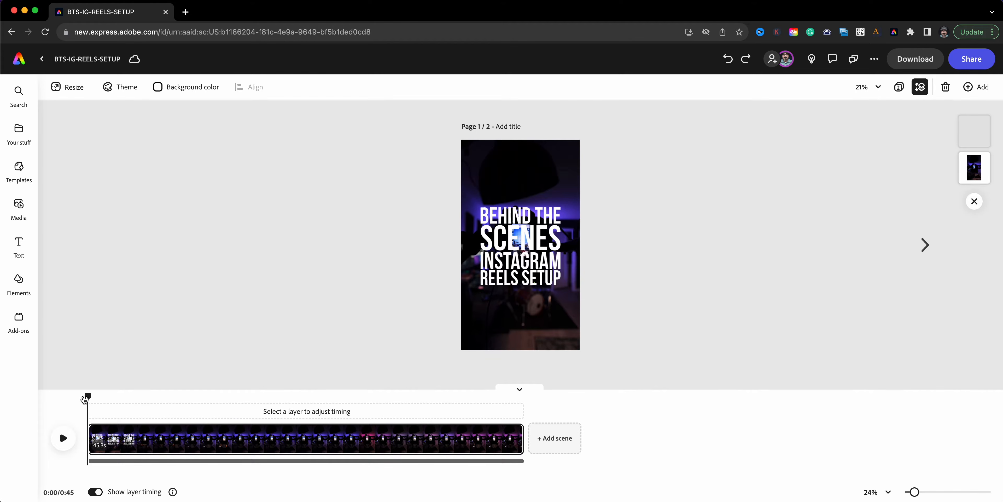
{"action": "left_click_drag", "start_coordinate": [97, 403], "coordinate": [444, 442]}
{"action": "left_click", "coordinate": [430, 451]}
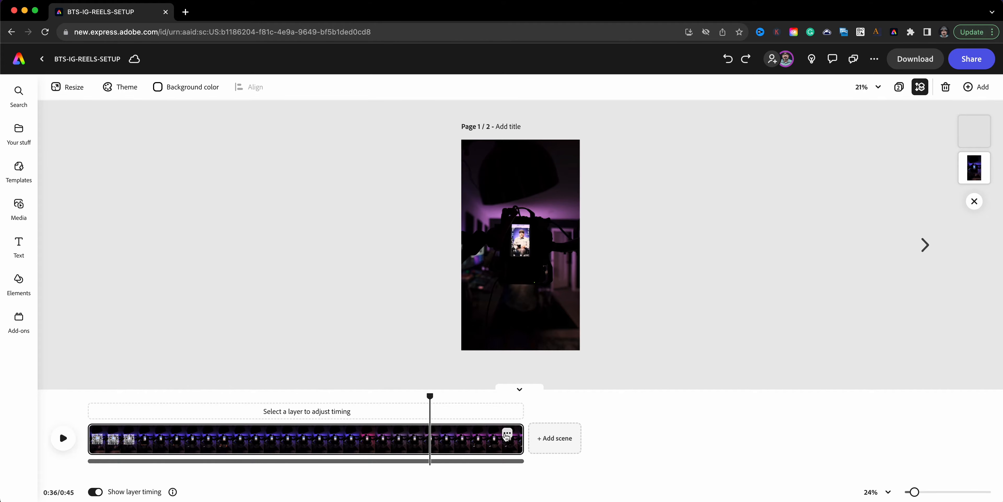
- Duplicate the video scene and add a Dissolve transition between the original and the copy
{"action": "left_click", "coordinate": [507, 433]}
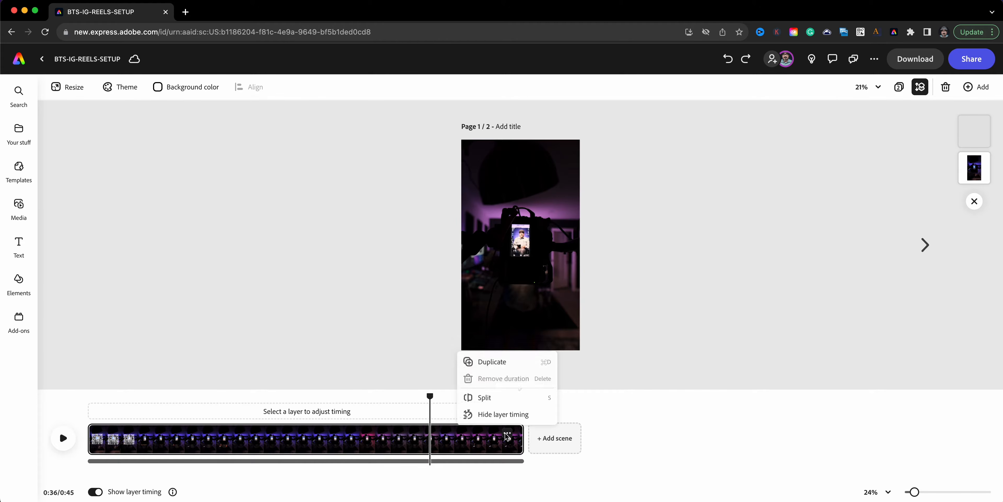
{"action": "left_click", "coordinate": [491, 361]}
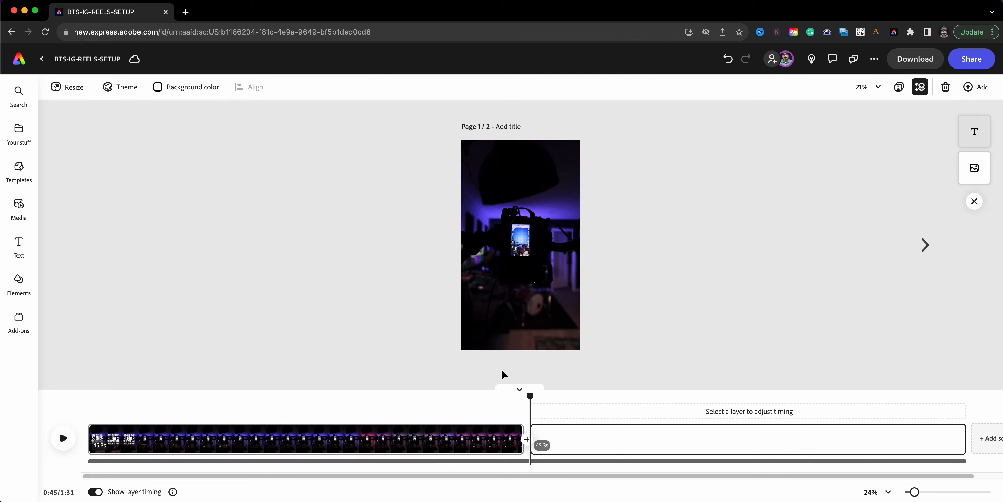
{"action": "left_click", "coordinate": [529, 441]}
{"action": "left_click", "coordinate": [551, 449]}
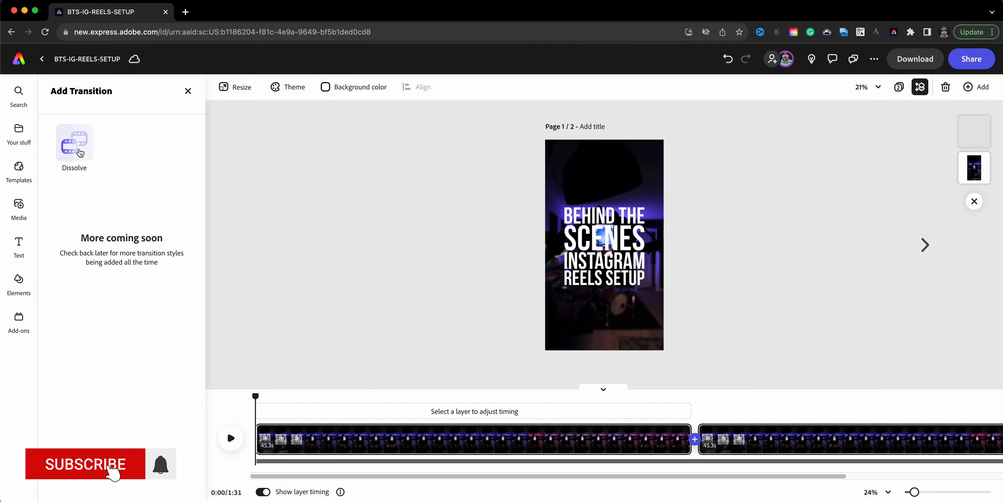
{"action": "left_click", "coordinate": [80, 153]}
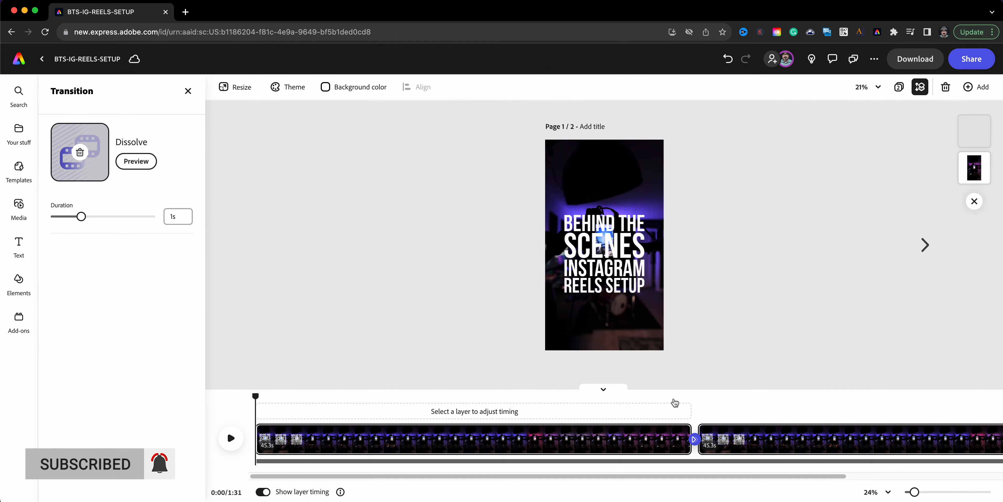
- Play the timeline across the Dissolve transition between the two video scenes
{"action": "left_click", "coordinate": [670, 404]}
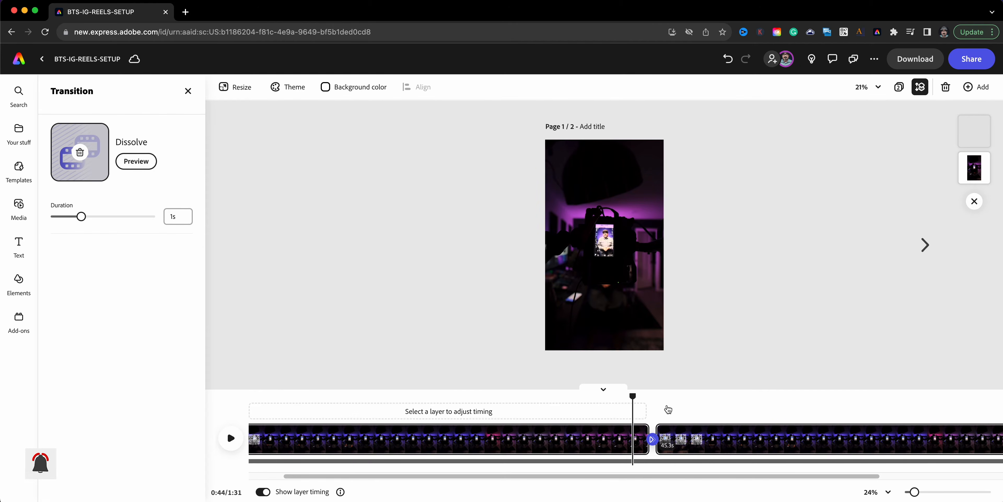
{"action": "left_click", "coordinate": [230, 439]}
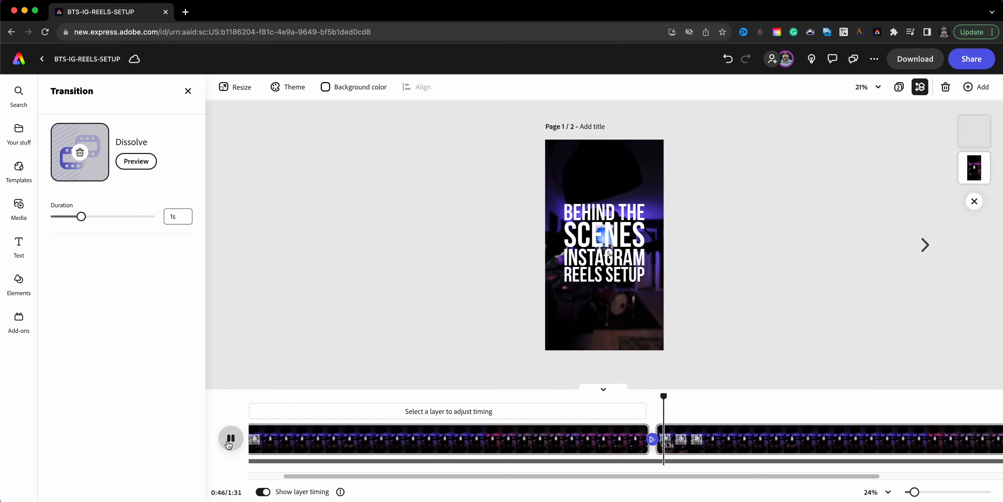
{"action": "left_click", "coordinate": [228, 443]}
- Delete the duplicated second video scene from the timeline
{"action": "mouse_move", "coordinate": [895, 439]}
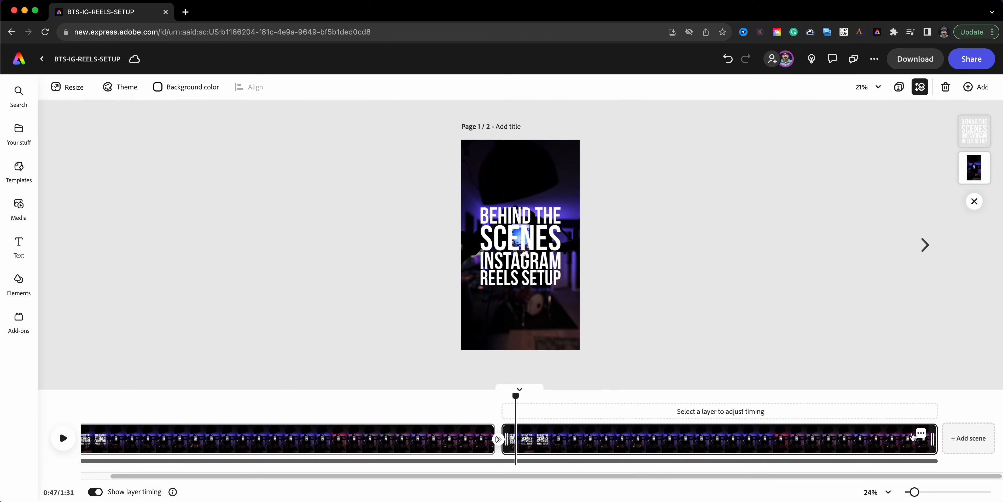
{"action": "left_click", "coordinate": [920, 436]}
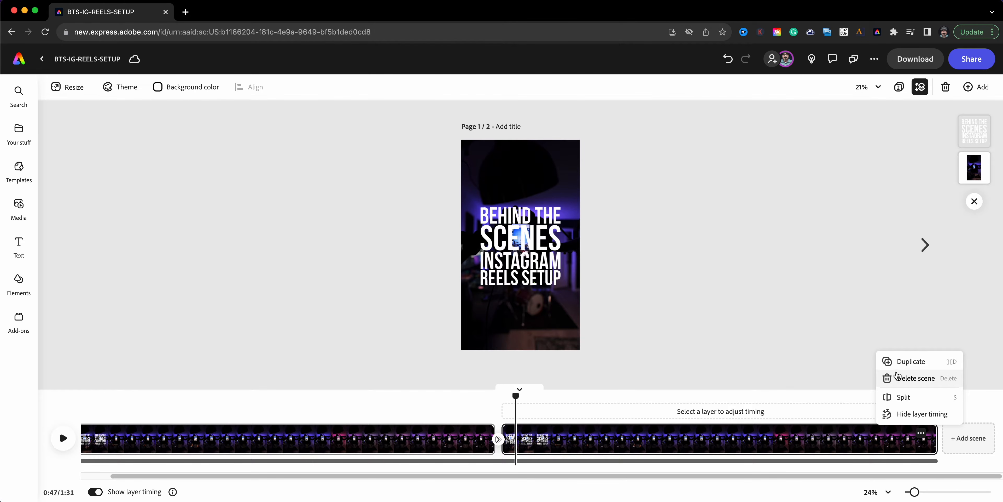
{"action": "left_click", "coordinate": [909, 380]}
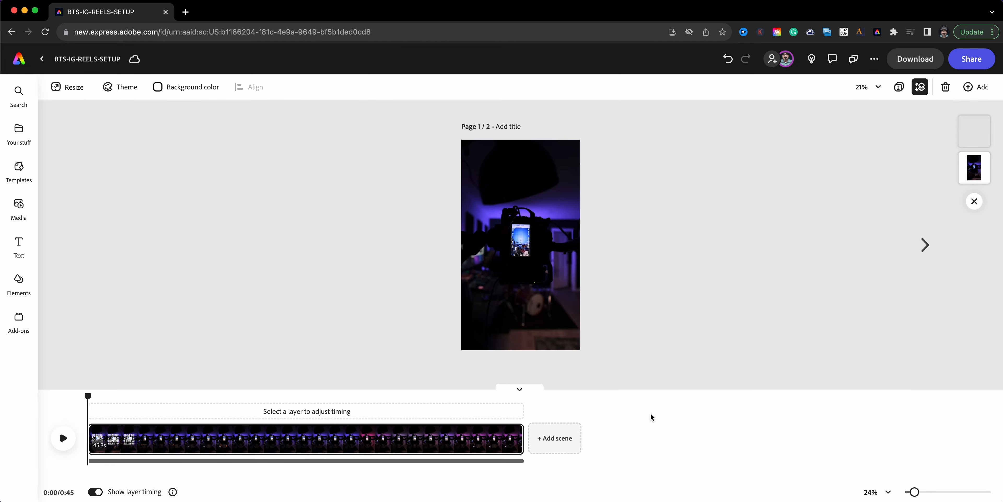
- Move the playhead to the end of the video scene and add a blank scene after it
{"action": "left_click", "coordinate": [487, 398]}
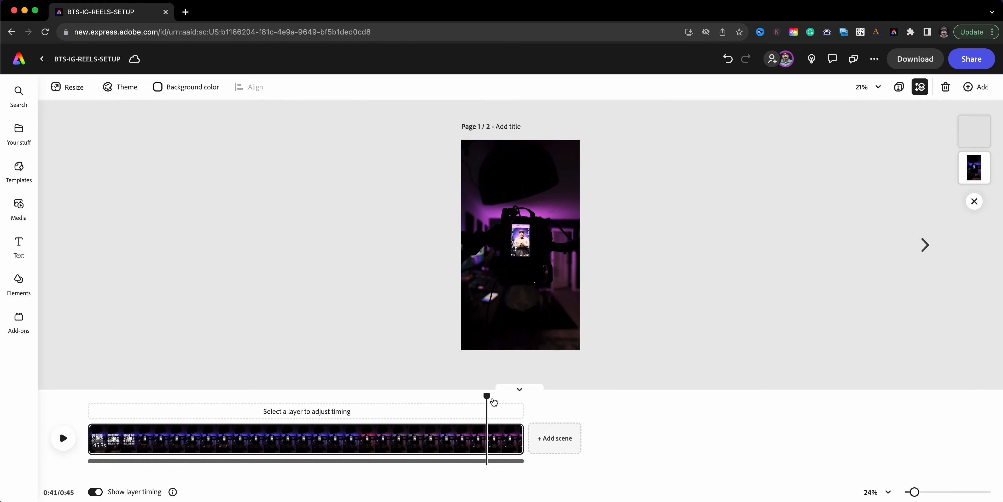
{"action": "left_click_drag", "start_coordinate": [487, 395], "coordinate": [524, 408]}
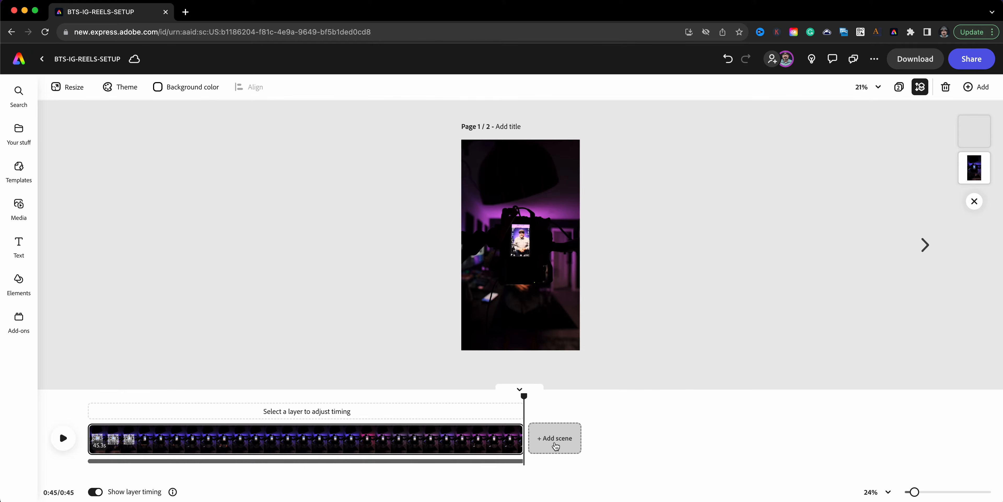
{"action": "left_click", "coordinate": [555, 440]}
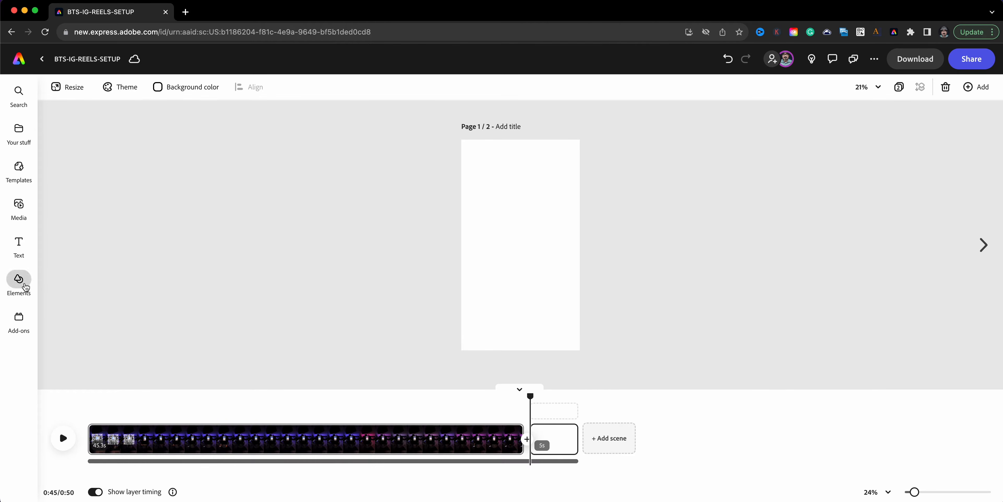
- Browse the design elements and place a solid black rectangle shape on the blank scene
{"action": "left_click", "coordinate": [25, 287]}
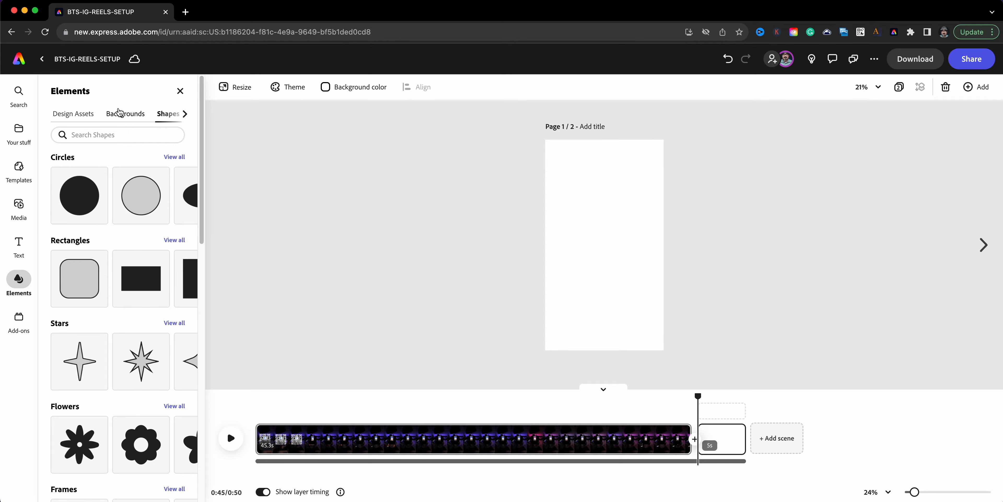
{"action": "left_click", "coordinate": [119, 113]}
{"action": "left_click", "coordinate": [73, 114]}
{"action": "left_click", "coordinate": [172, 117]}
{"action": "left_click", "coordinate": [182, 116]}
{"action": "left_click", "coordinate": [180, 116]}
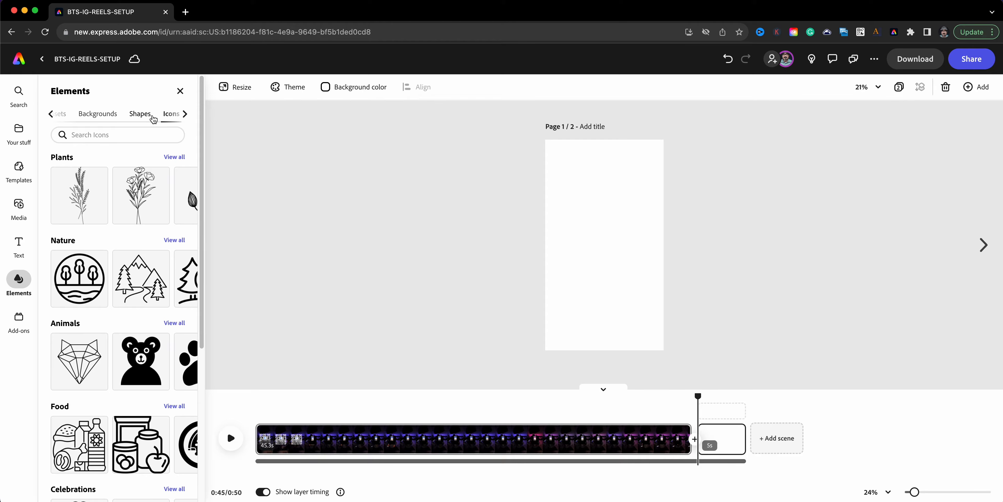
{"action": "left_click", "coordinate": [152, 118]}
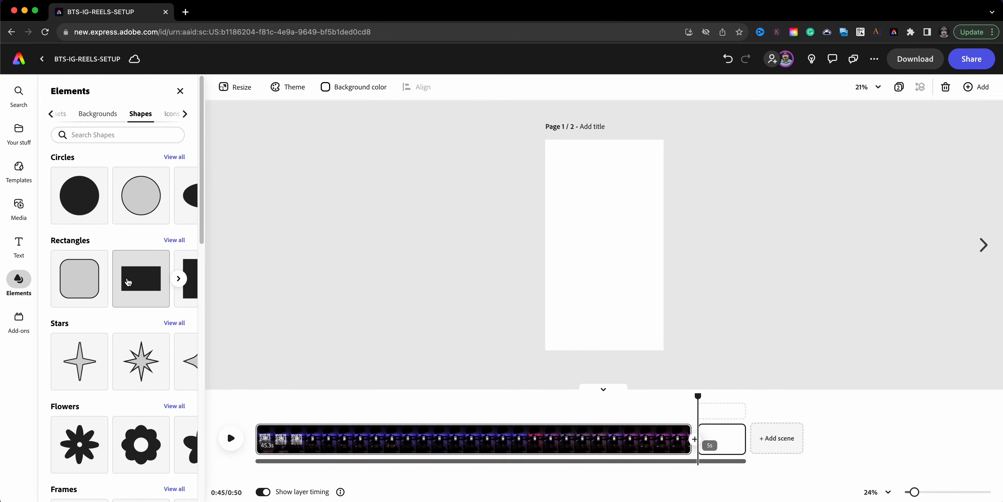
{"action": "left_click_drag", "start_coordinate": [131, 283], "coordinate": [595, 133]}
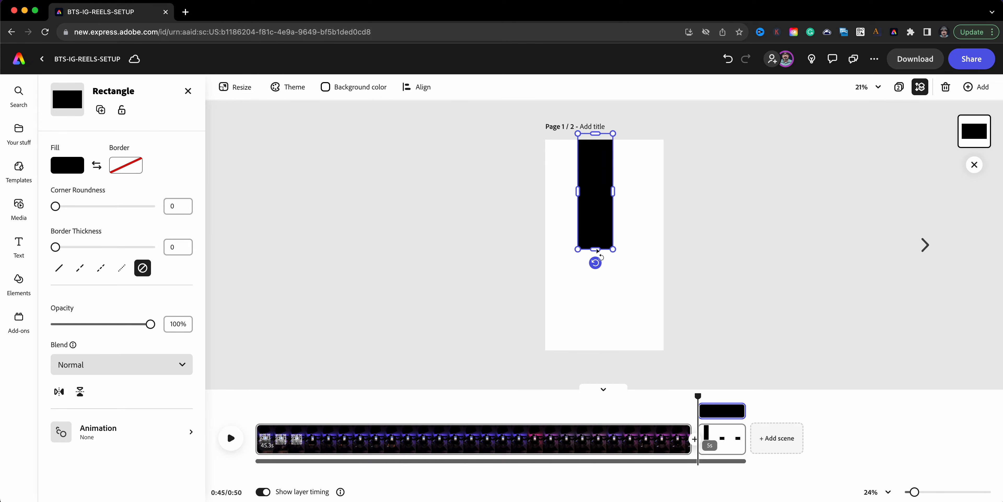
- Stretch the black rectangle in height and width until it covers the whole page
{"action": "left_click_drag", "start_coordinate": [595, 253], "coordinate": [596, 357]}
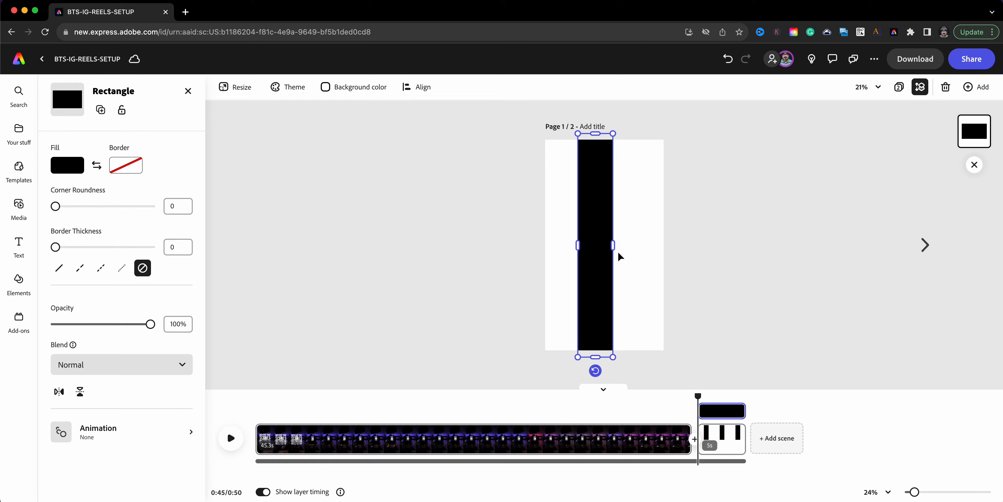
{"action": "left_click_drag", "start_coordinate": [617, 251], "coordinate": [664, 264]}
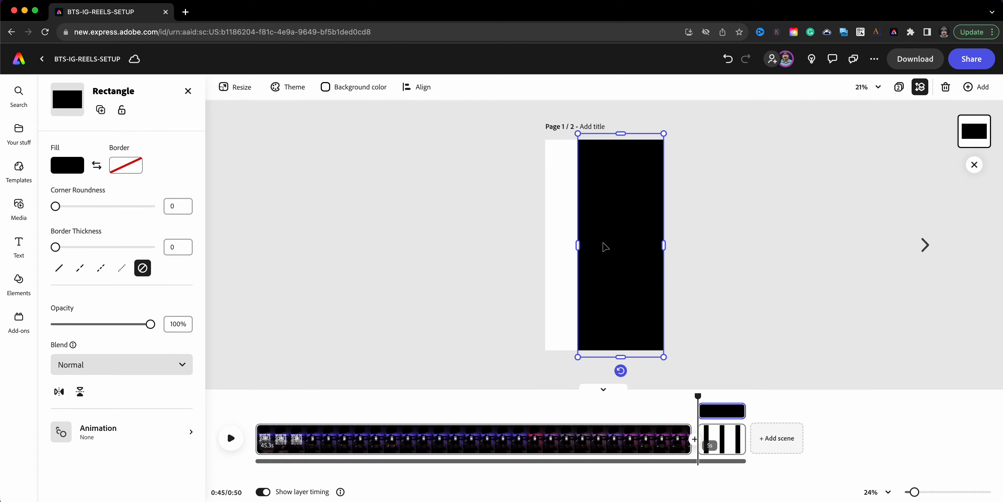
{"action": "left_click_drag", "start_coordinate": [582, 243], "coordinate": [542, 243]}
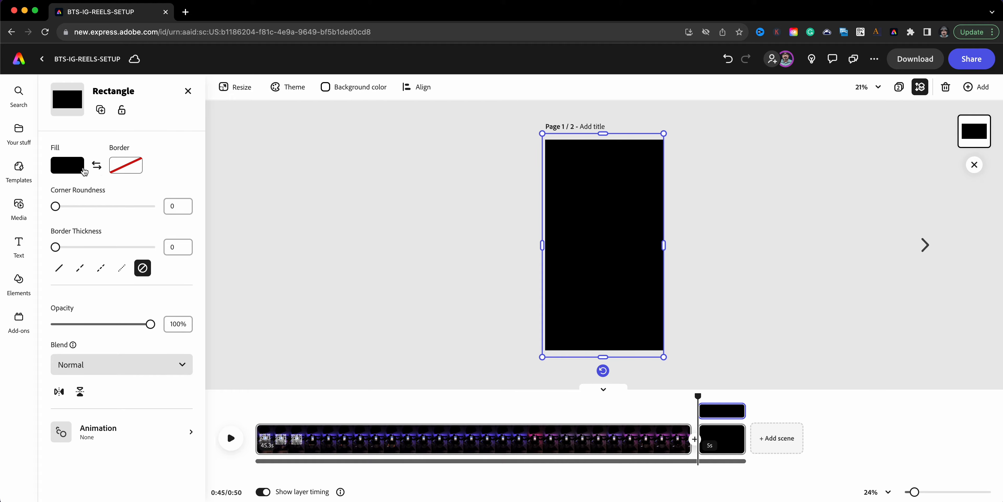
- Inspect the swatch and custom colour options for the rectangle's fill
{"action": "left_click", "coordinate": [68, 165]}
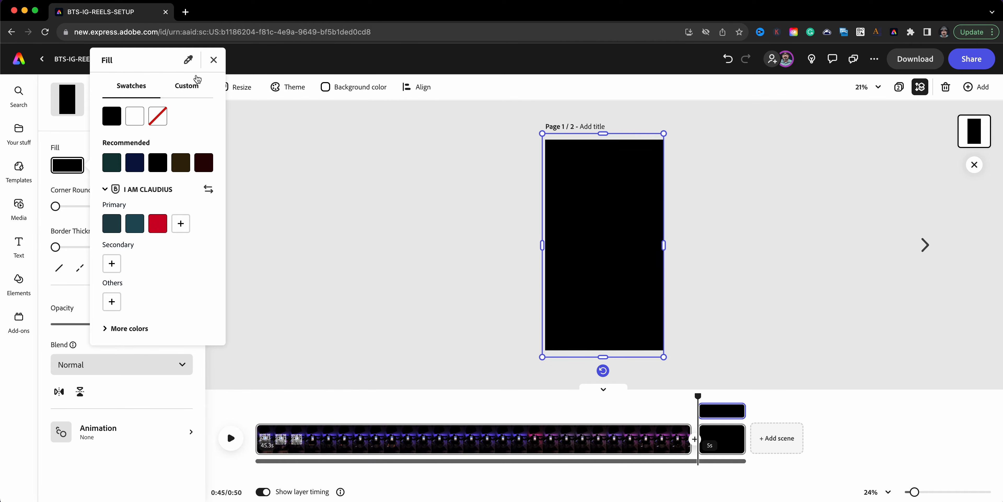
{"action": "left_click", "coordinate": [180, 89]}
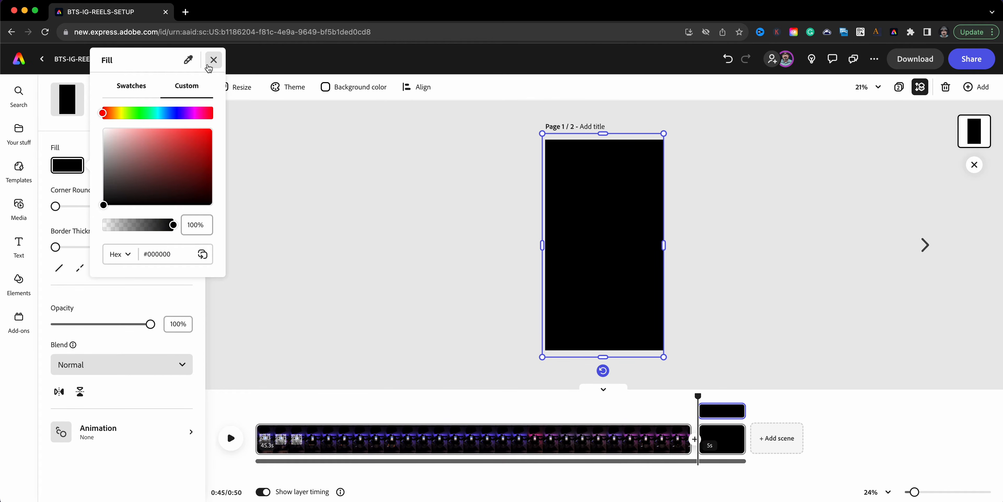
{"action": "left_click", "coordinate": [213, 60]}
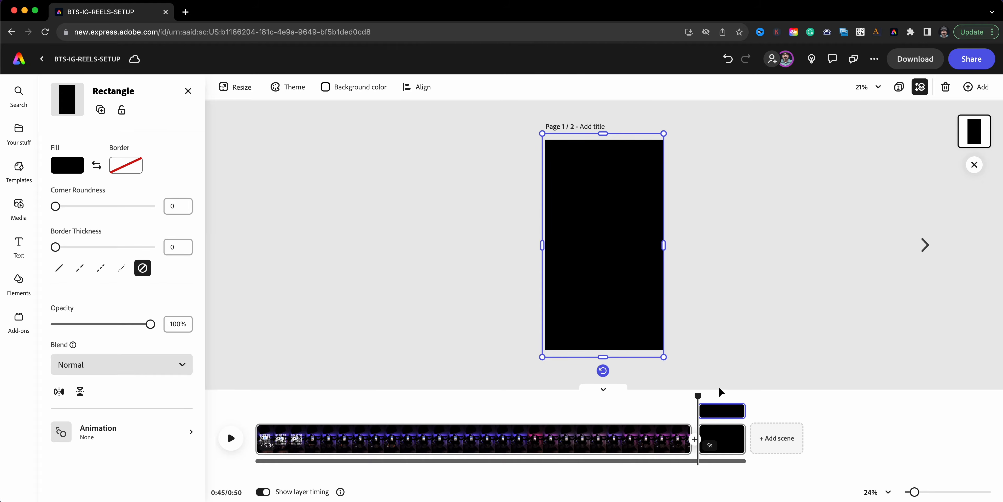
- Deselect the rectangle, shorten the black scene to 3.2 seconds and return the playhead to its start
{"action": "left_click", "coordinate": [751, 378]}
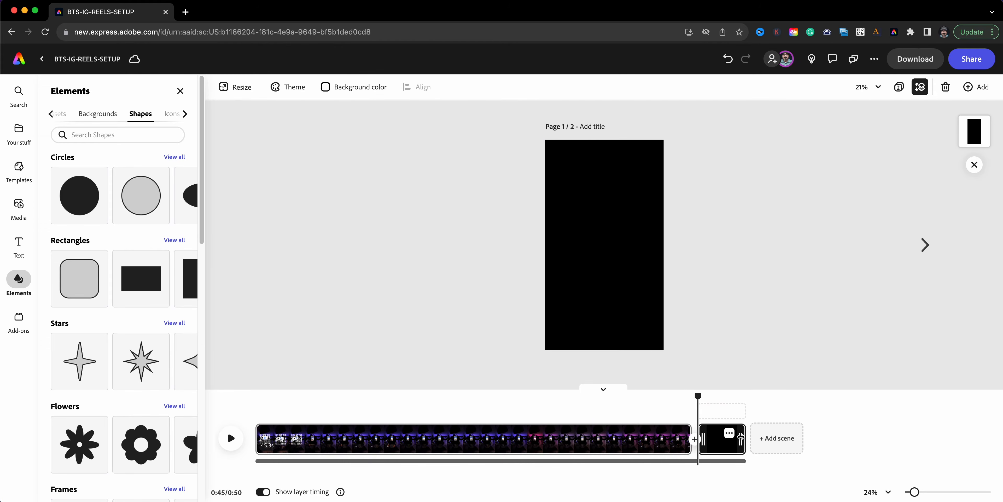
{"action": "left_click_drag", "start_coordinate": [734, 433], "coordinate": [726, 429]}
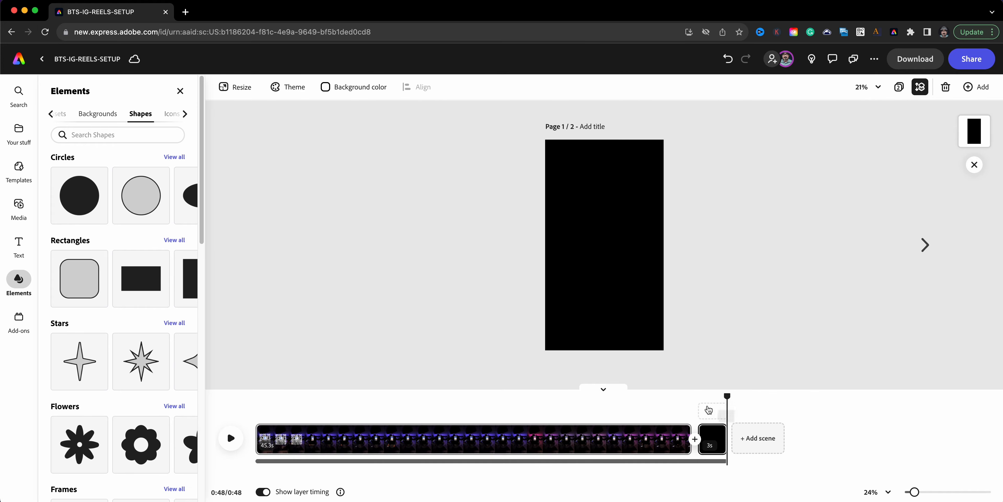
{"action": "left_click_drag", "start_coordinate": [725, 397], "coordinate": [699, 444]}
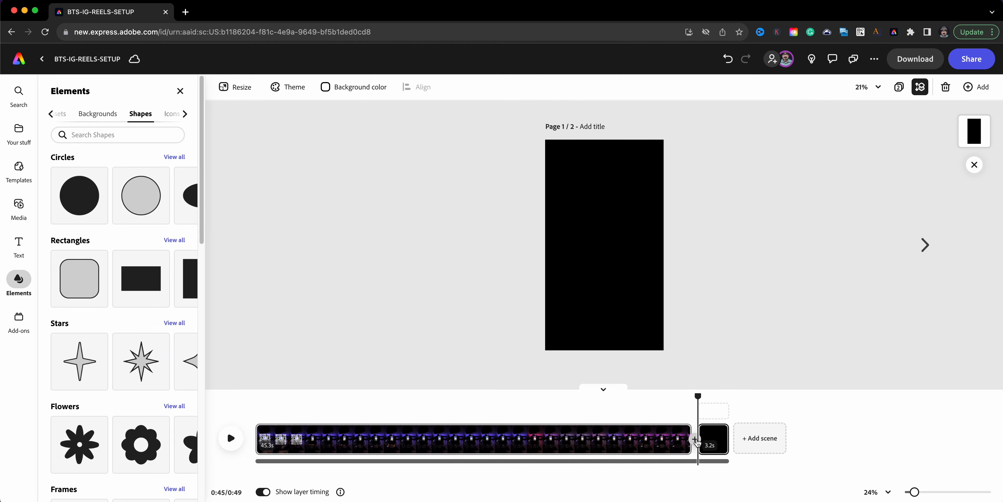
- Add a Dissolve transition between the video scene and the black scene
{"action": "left_click", "coordinate": [695, 440]}
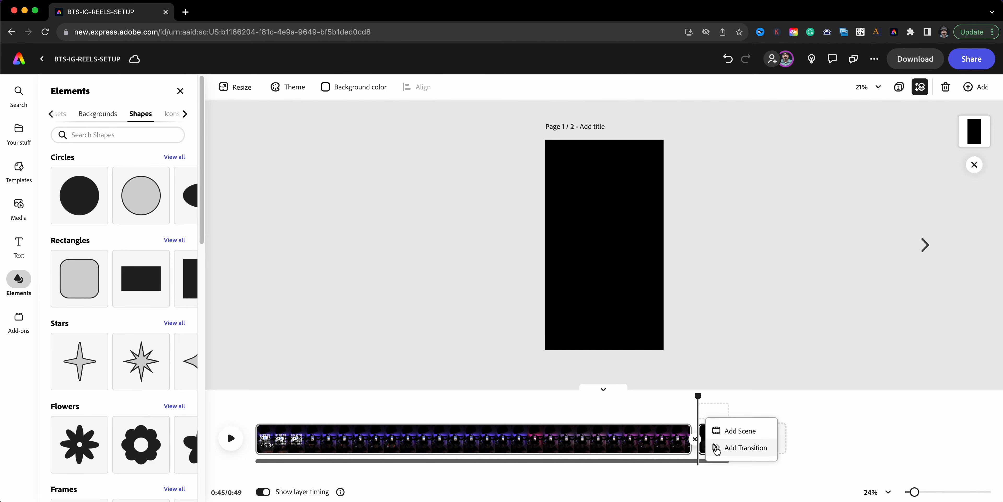
{"action": "left_click", "coordinate": [720, 452]}
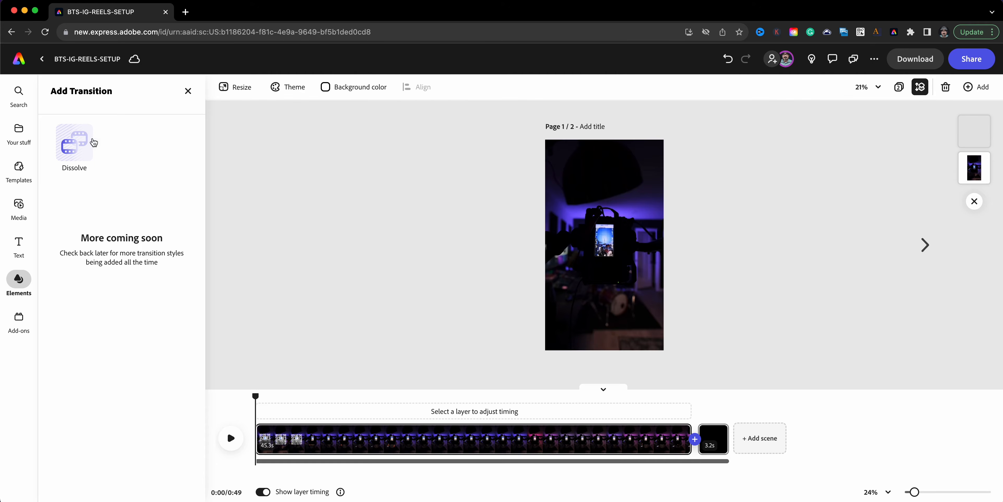
{"action": "left_click", "coordinate": [94, 142]}
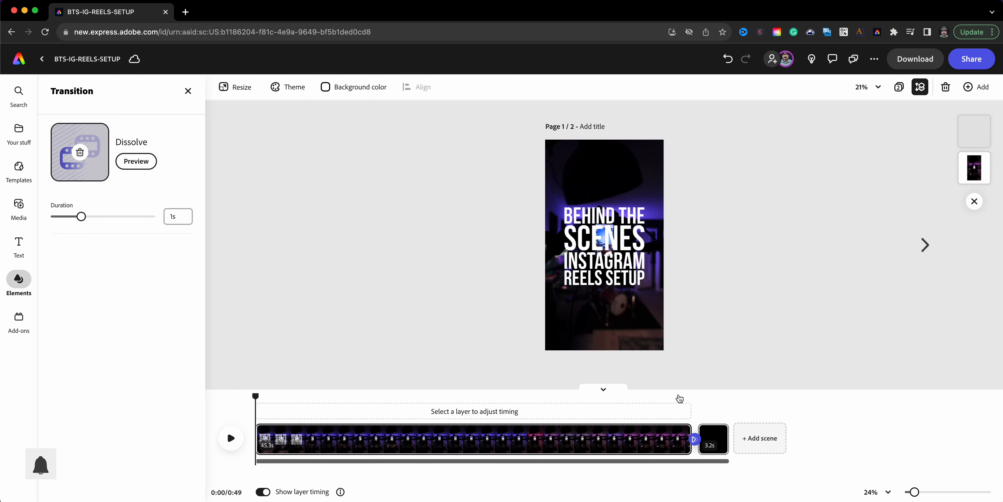
- Play the end of the video scene to preview its Dissolve into the black scene
{"action": "left_click", "coordinate": [678, 395]}
{"action": "left_click_drag", "start_coordinate": [678, 395], "coordinate": [643, 395]}
{"action": "left_click", "coordinate": [234, 437]}
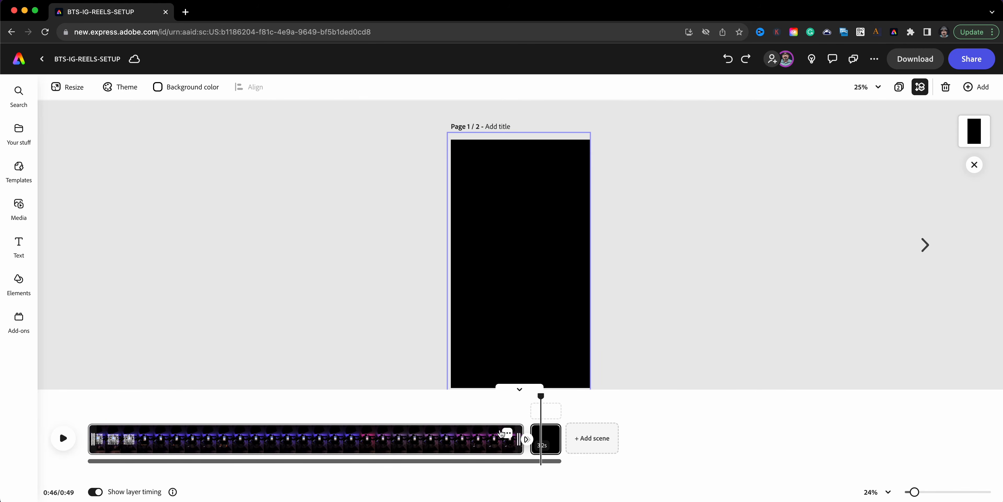
- Duplicate the black scene and move the copy to the start of the timeline, before the video scene
{"action": "left_click", "coordinate": [552, 433]}
{"action": "left_click", "coordinate": [557, 366]}
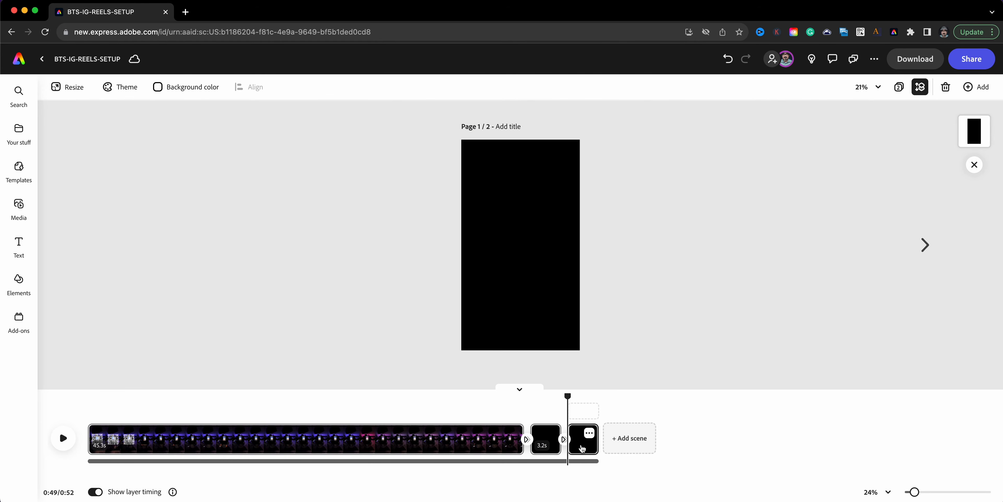
{"action": "left_click_drag", "start_coordinate": [583, 443], "coordinate": [341, 465]}
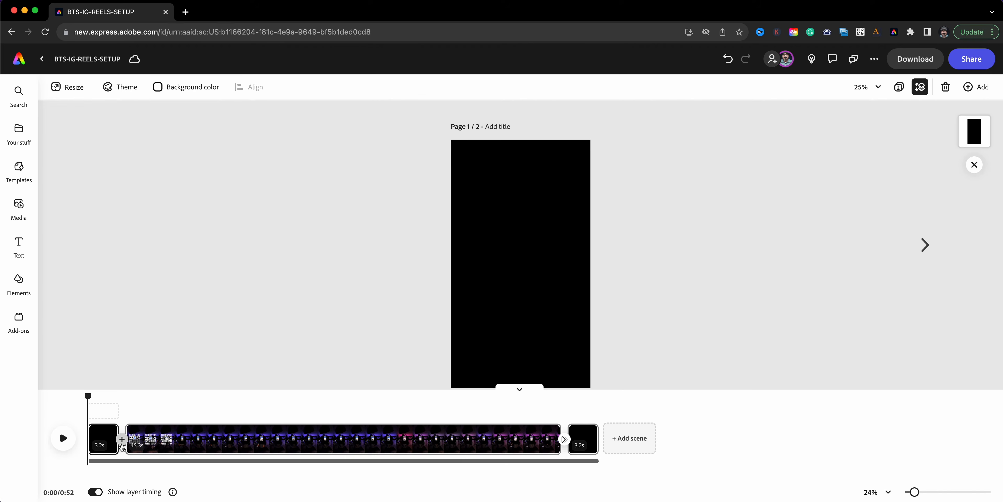
- Add a Dissolve transition between the opening black scene and the video scene
{"action": "left_click", "coordinate": [122, 439]}
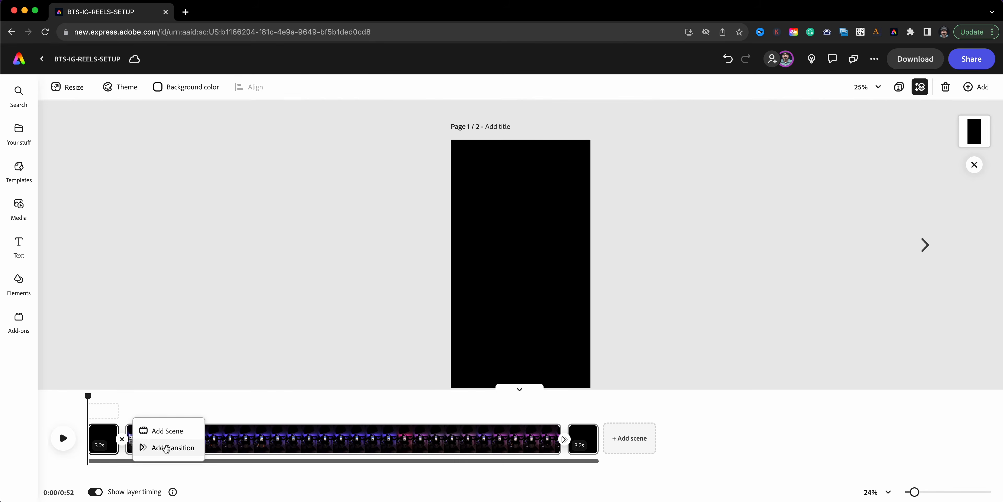
{"action": "left_click", "coordinate": [166, 448]}
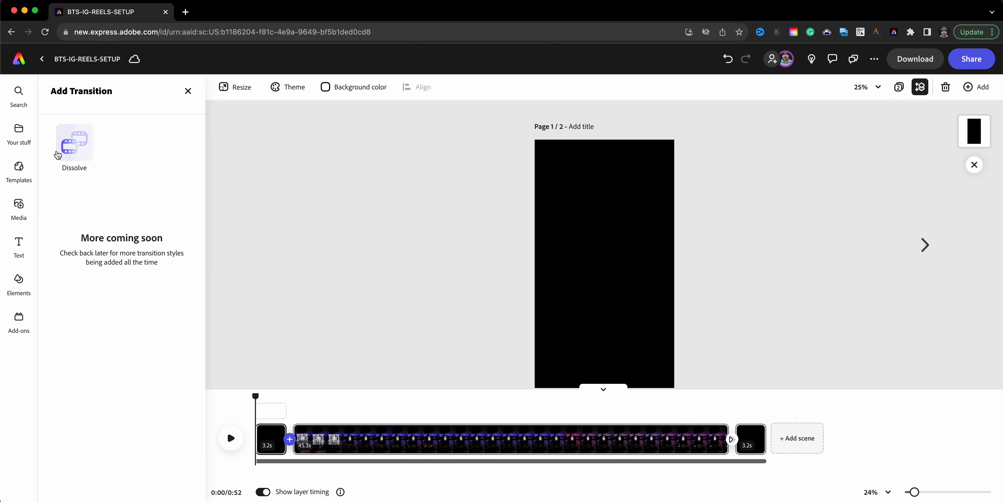
{"action": "left_click", "coordinate": [58, 155]}
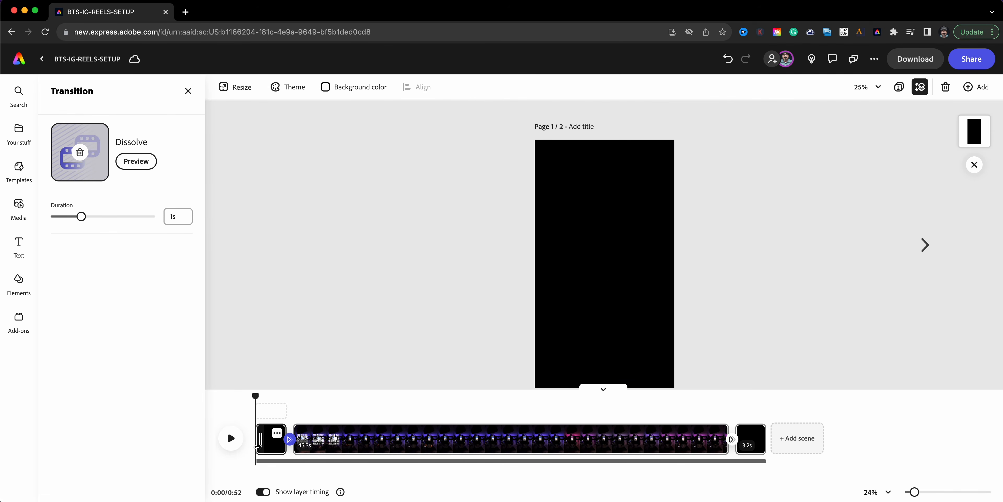
- Shorten the opening black scene to 2.6 seconds and play the start of the timeline to preview the fade-in
{"action": "left_click_drag", "start_coordinate": [258, 446], "coordinate": [270, 449]}
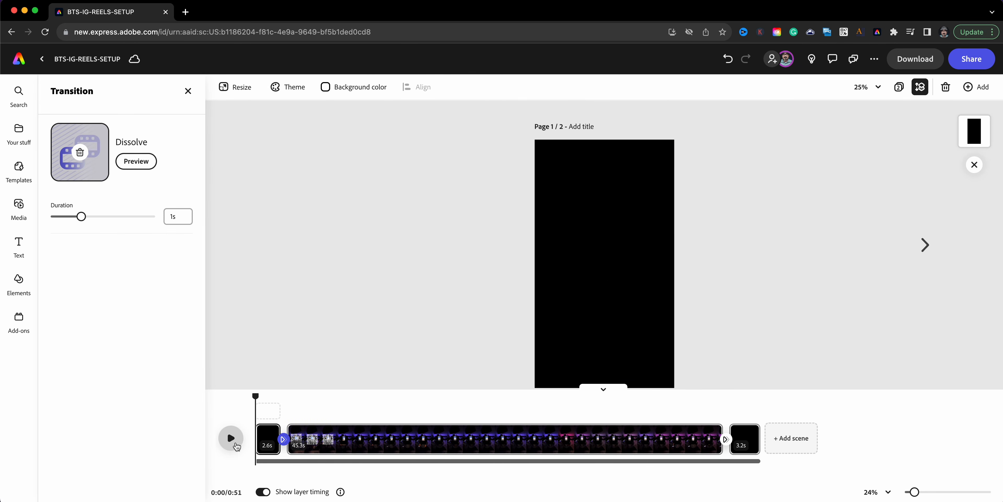
{"action": "left_click", "coordinate": [232, 438]}
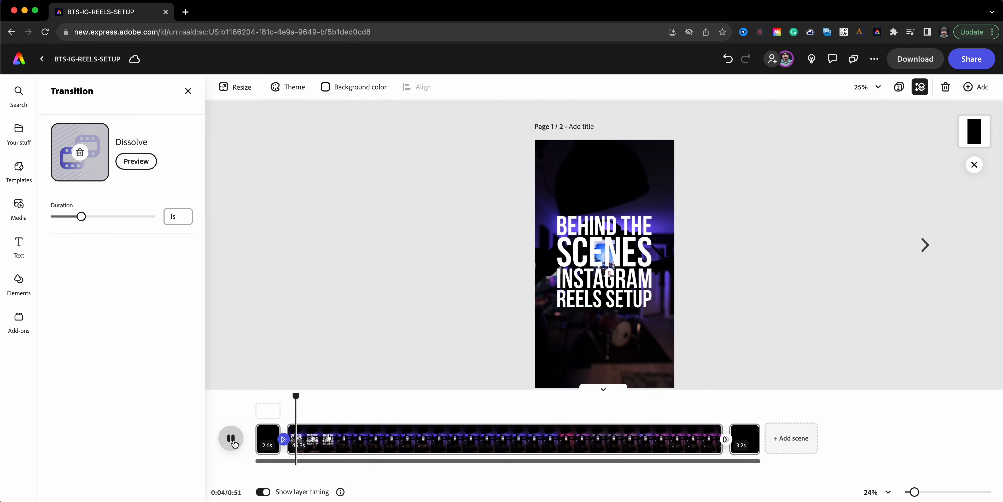
{"action": "left_click", "coordinate": [232, 439]}
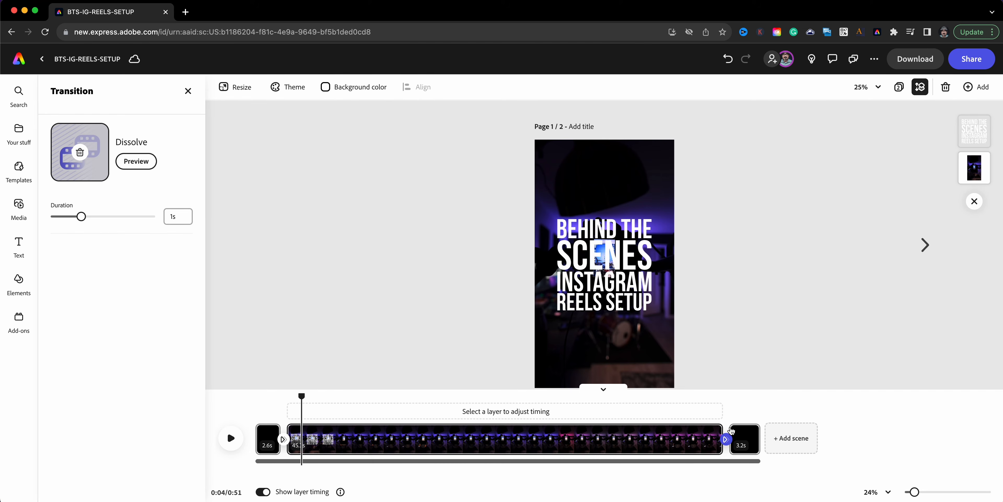
- Move the playhead into the closing black scene and select its black rectangle
{"action": "mouse_move", "coordinate": [758, 428]}
{"action": "left_click", "coordinate": [749, 397]}
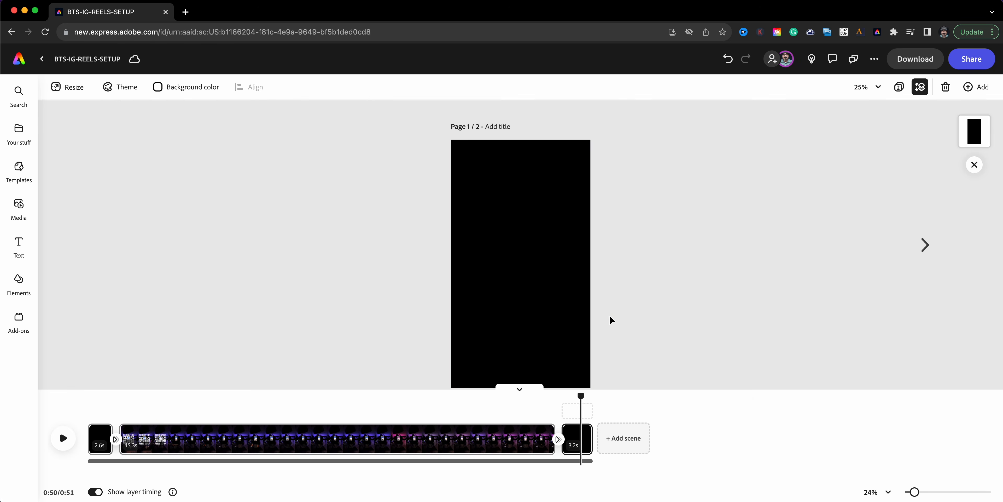
{"action": "left_click", "coordinate": [560, 298]}
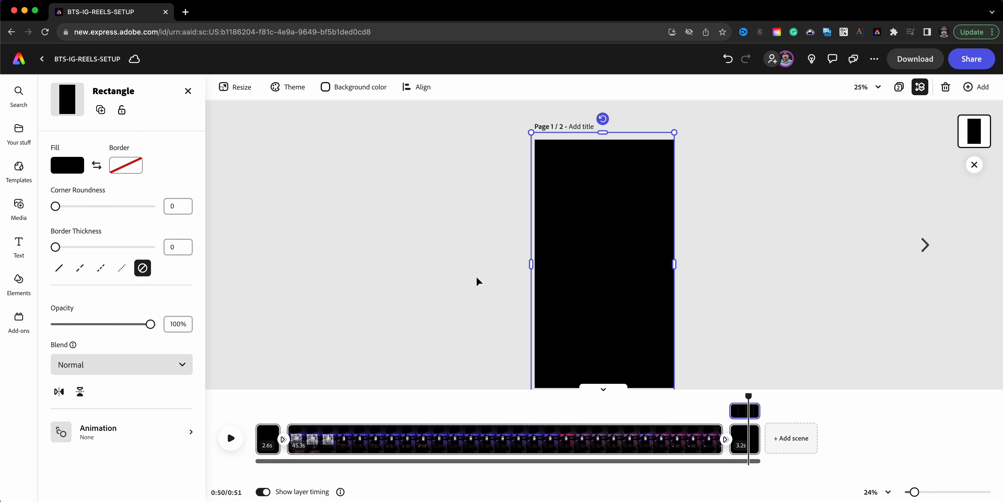